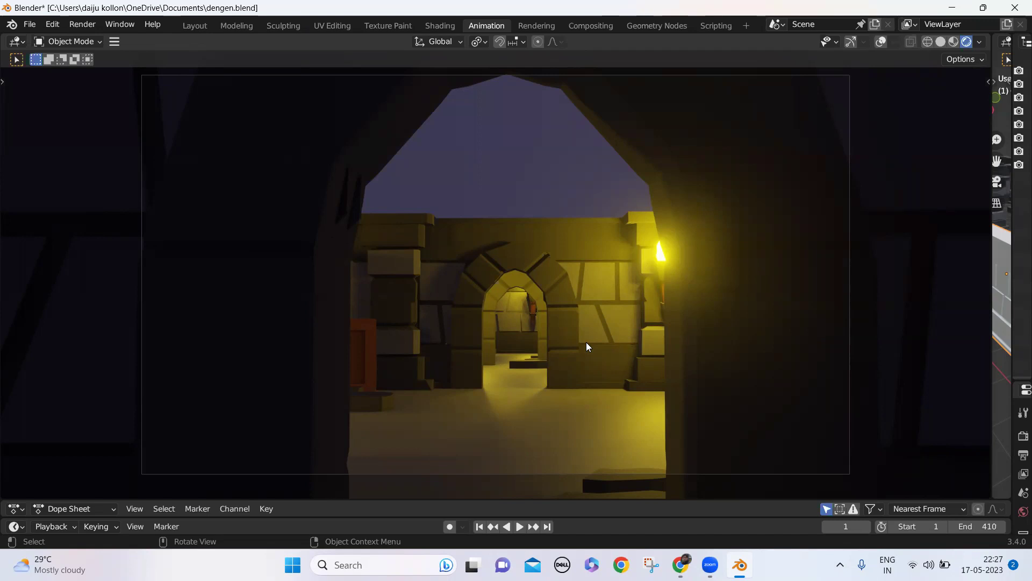
- Play the dungeon camera animation through to the blue portal and stop playback
{"action": "left_click", "coordinate": [520, 527]}
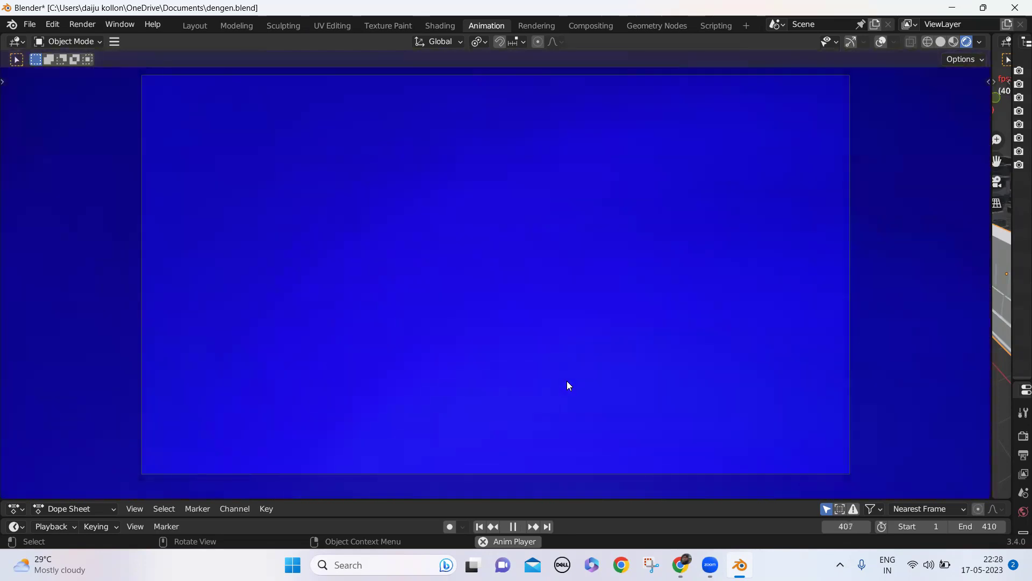
{"action": "key", "text": "space"}
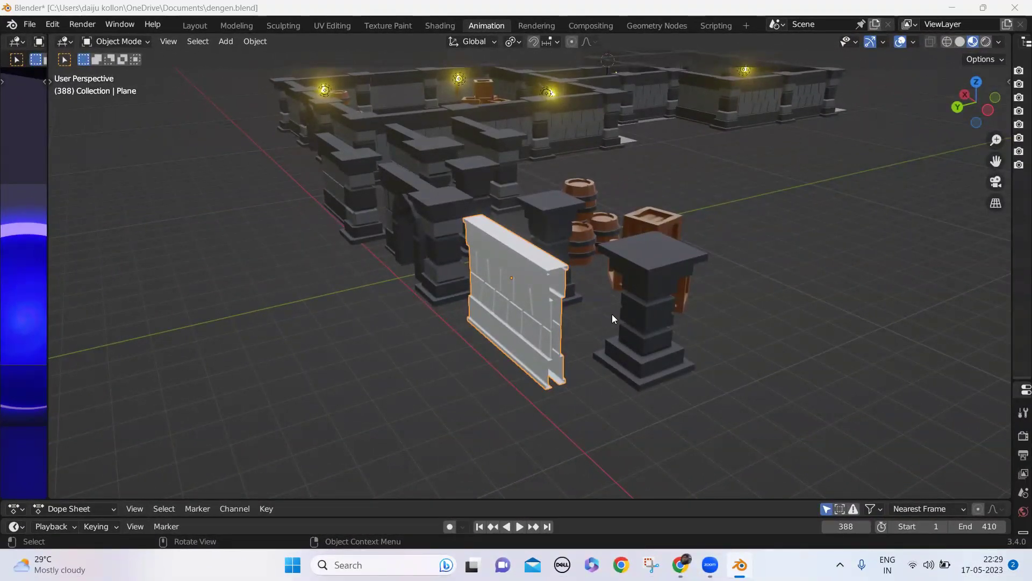
- Select the freestanding stone pillar beside the white wall, frame it, and examine it and its surroundings from above
{"action": "left_click", "coordinate": [810, 225]}
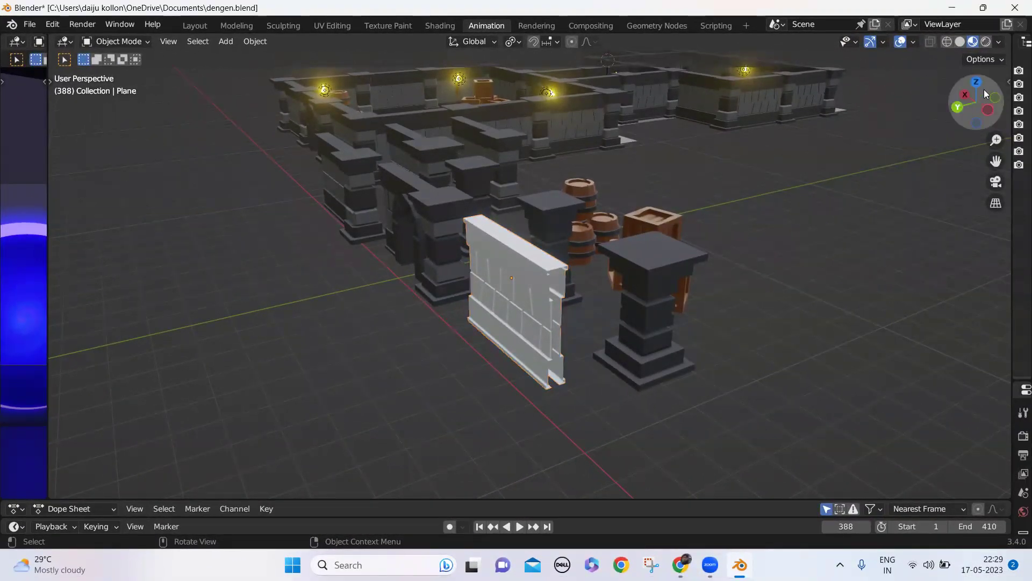
{"action": "left_click_drag", "start_coordinate": [980, 80], "coordinate": [953, 108]}
{"action": "left_click", "coordinate": [426, 363]}
{"action": "key", "text": "KP_Decimal"}
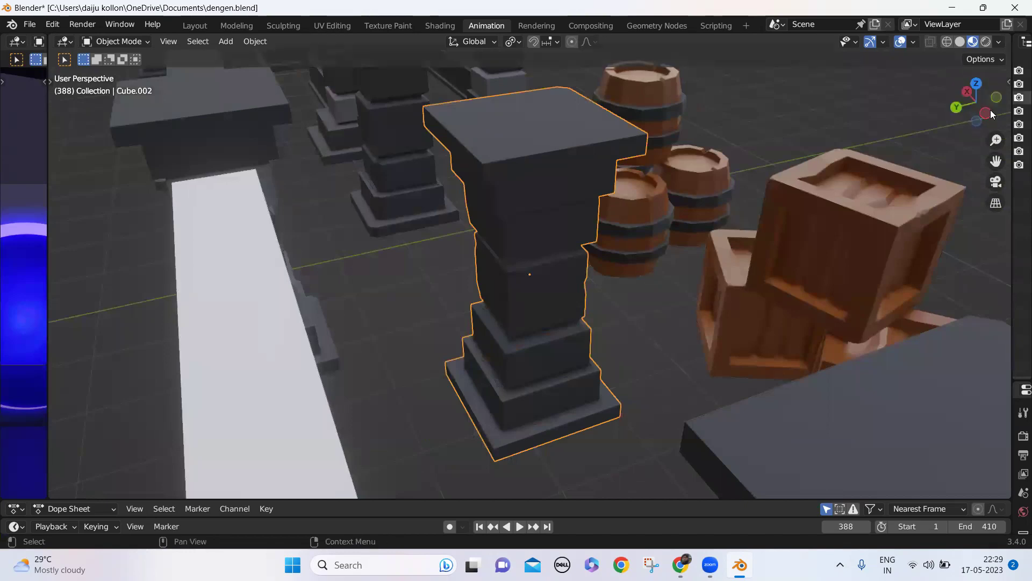
{"action": "left_click_drag", "start_coordinate": [990, 110], "coordinate": [720, 230]}
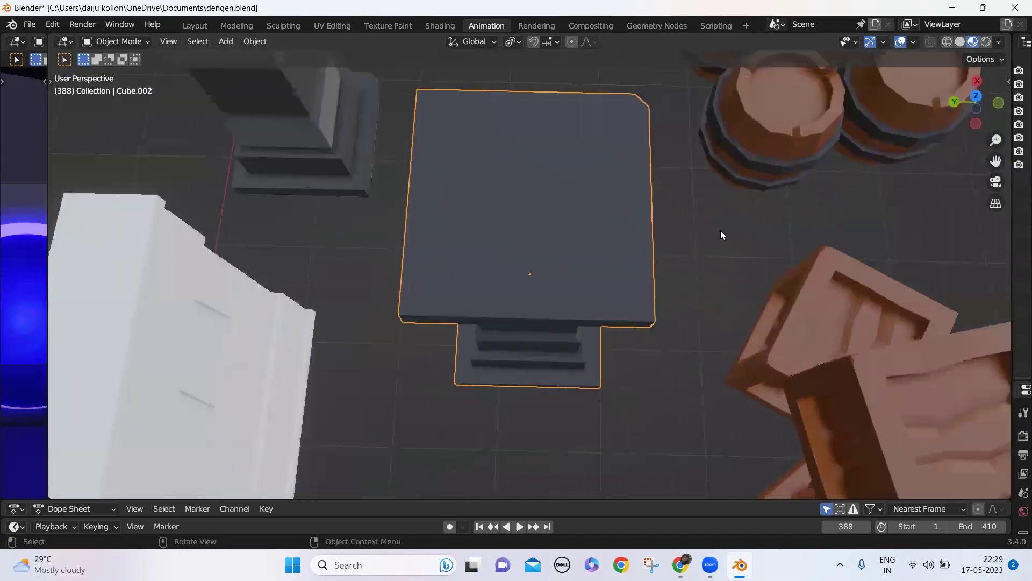
{"action": "scroll", "coordinate": [720, 230], "scroll_direction": "down", "scroll_amount": 5}
{"action": "scroll", "coordinate": [720, 230], "scroll_direction": "down", "scroll_amount": 3}
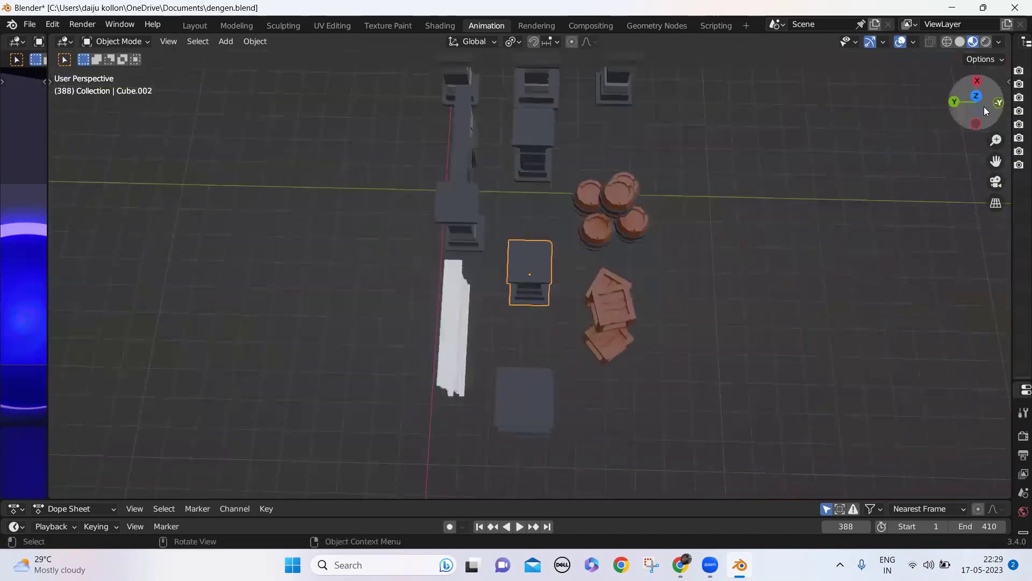
- Examine the modular wall pieces, selecting the three pillar-ended wall segments and the white brick wall panel
{"action": "left_click_drag", "start_coordinate": [979, 98], "coordinate": [950, 56]}
{"action": "left_click_drag", "start_coordinate": [218, 304], "coordinate": [394, 396]}
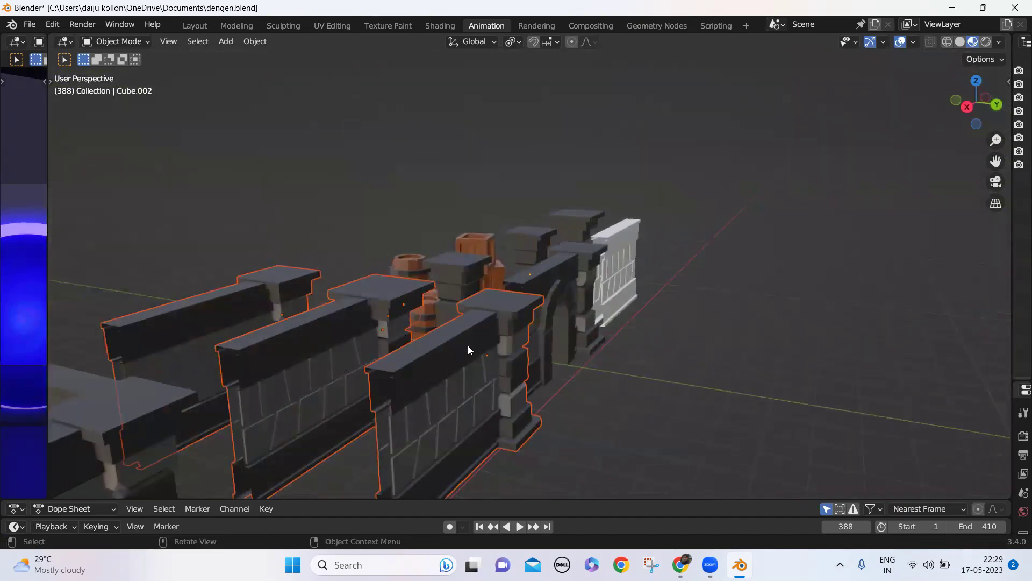
{"action": "left_click_drag", "start_coordinate": [976, 102], "coordinate": [952, 107]}
{"action": "left_click", "coordinate": [576, 301]}
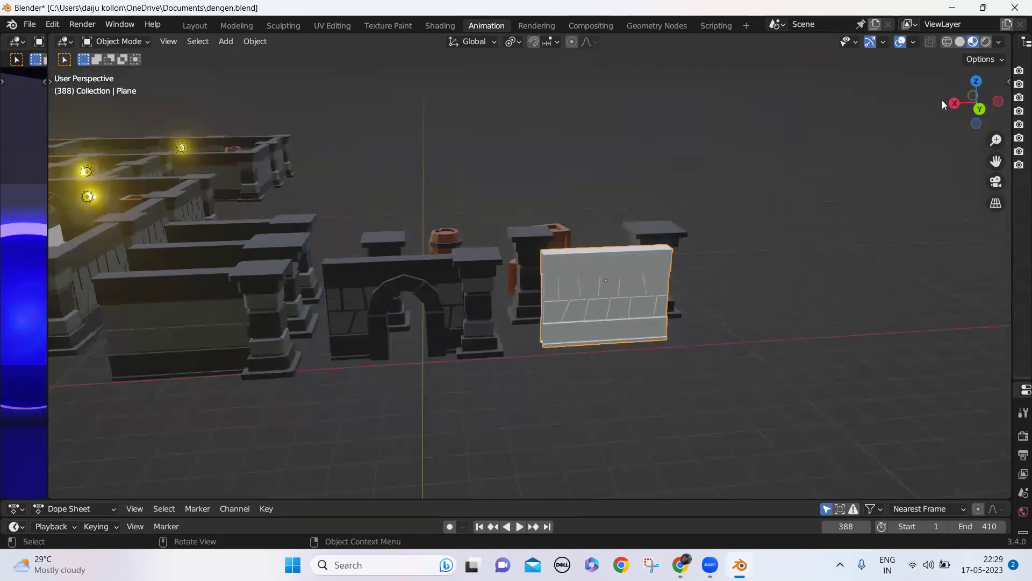
{"action": "left_click_drag", "start_coordinate": [962, 102], "coordinate": [730, 207]}
{"action": "left_click", "coordinate": [407, 309]}
- Select the top crate of the stack and inspect its planks and chipped edges up close
{"action": "left_click", "coordinate": [471, 289]}
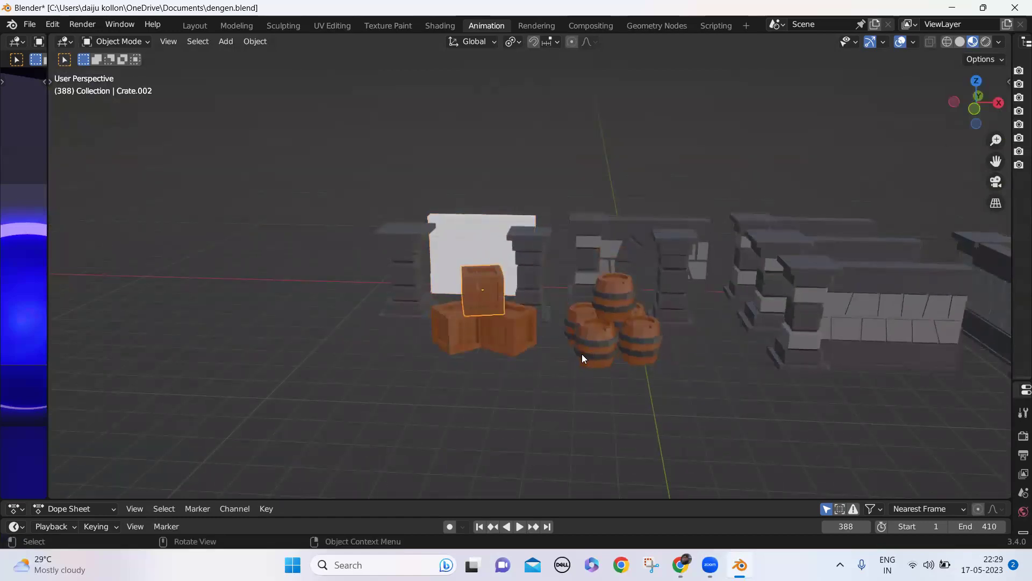
{"action": "scroll", "coordinate": [581, 355], "scroll_direction": "down", "scroll_amount": 4}
{"action": "scroll", "coordinate": [581, 359], "scroll_direction": "up", "scroll_amount": 8}
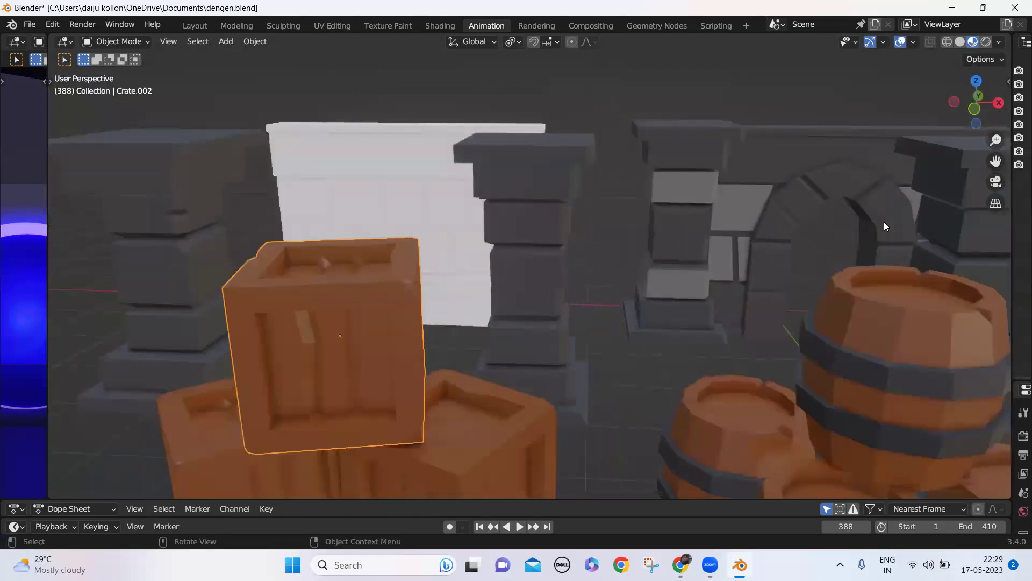
{"action": "left_click_drag", "start_coordinate": [996, 162], "coordinate": [804, 199]}
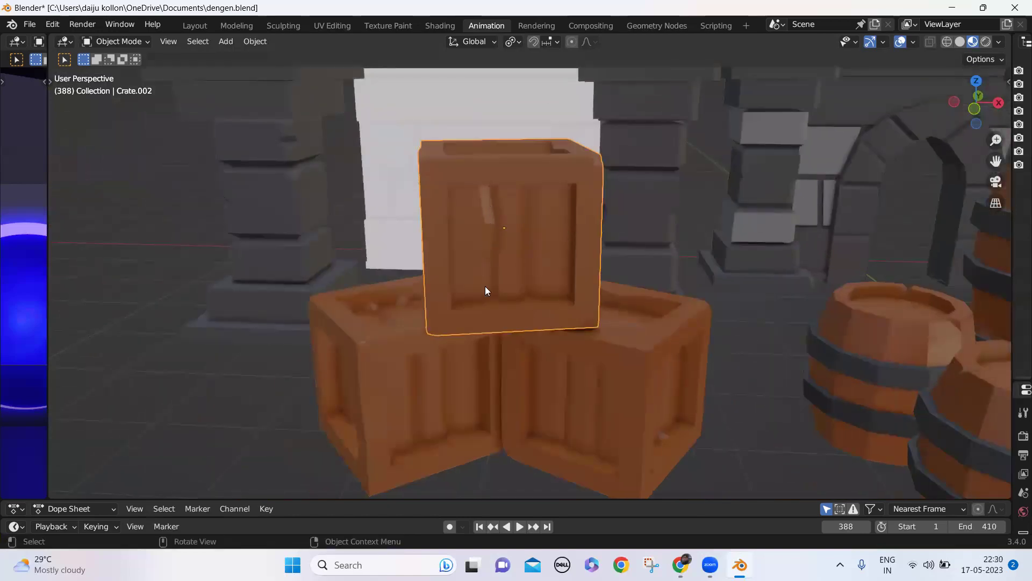
{"action": "scroll", "coordinate": [574, 231], "scroll_direction": "down", "scroll_amount": 3}
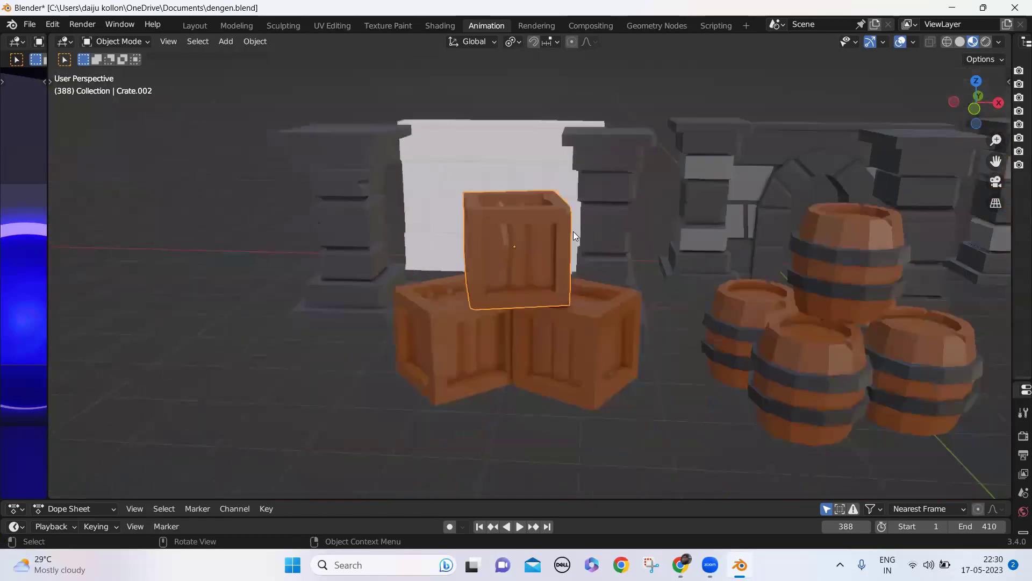
{"action": "scroll", "coordinate": [629, 208], "scroll_direction": "up", "scroll_amount": 8}
{"action": "left_click_drag", "start_coordinate": [996, 139], "coordinate": [510, 379]}
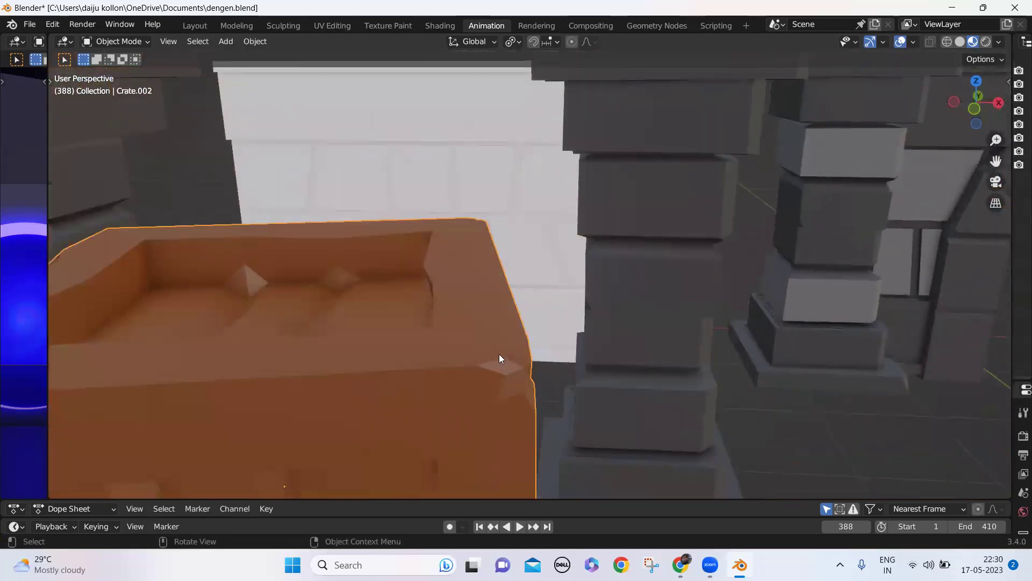
- Inspect the chipped rim and metal bands of the top barrel, and view the whole barrel stack
{"action": "left_click_drag", "start_coordinate": [995, 161], "coordinate": [973, 185]}
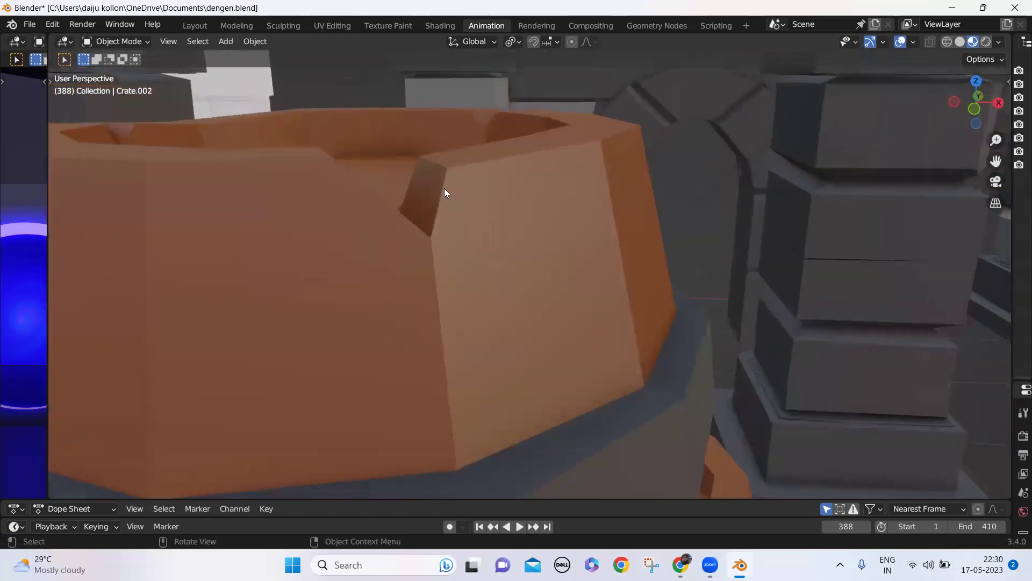
{"action": "scroll", "coordinate": [976, 133], "scroll_direction": "down", "scroll_amount": 6}
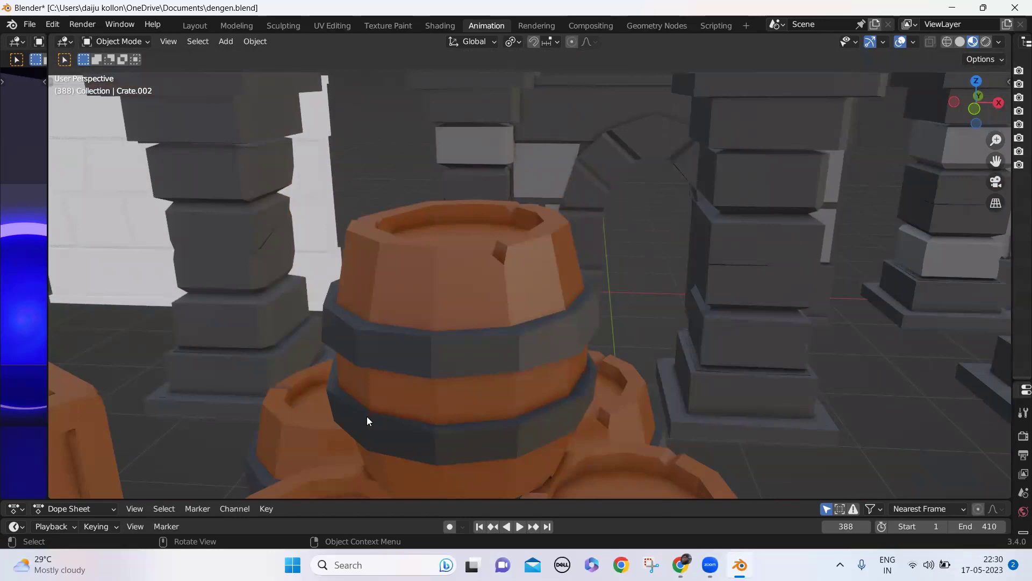
{"action": "scroll", "coordinate": [691, 342], "scroll_direction": "down", "scroll_amount": 5}
{"action": "scroll", "coordinate": [692, 342], "scroll_direction": "up", "scroll_amount": 2}
{"action": "scroll", "coordinate": [691, 341], "scroll_direction": "down", "scroll_amount": 2}
- Examine the stone pillars and brick wall next to the barrels, selecting pieces and clearing the selection
{"action": "left_click_drag", "start_coordinate": [967, 106], "coordinate": [936, 114]}
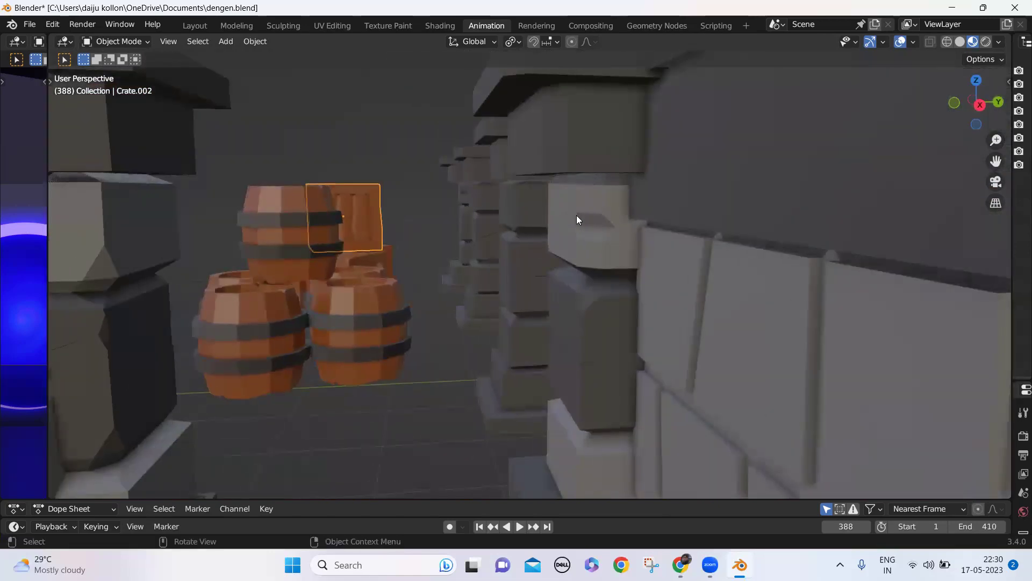
{"action": "left_click", "coordinate": [540, 228]}
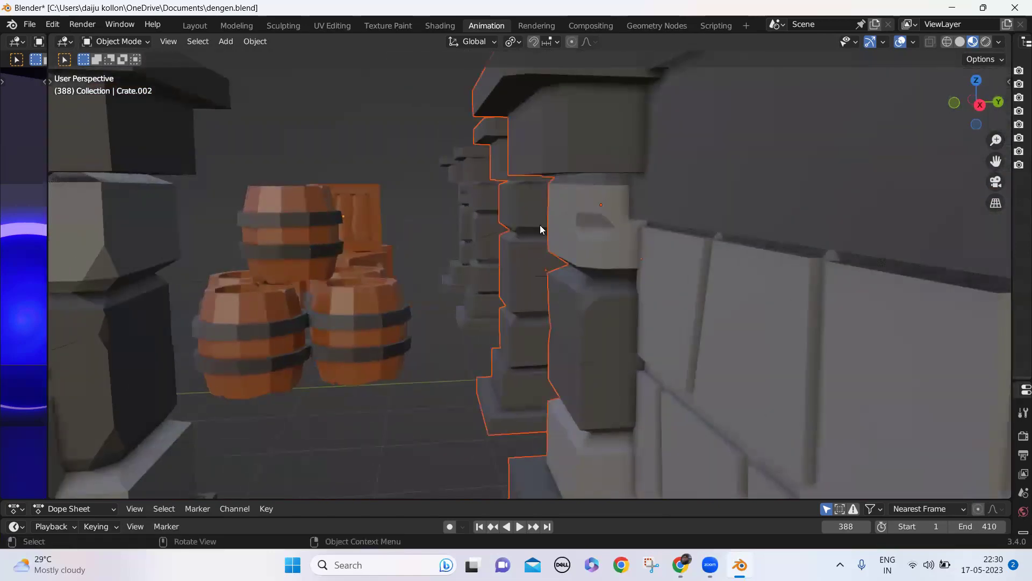
{"action": "left_click", "coordinate": [425, 398]}
{"action": "left_click_drag", "start_coordinate": [76, 271], "coordinate": [191, 371]}
{"action": "left_click", "coordinate": [262, 408]}
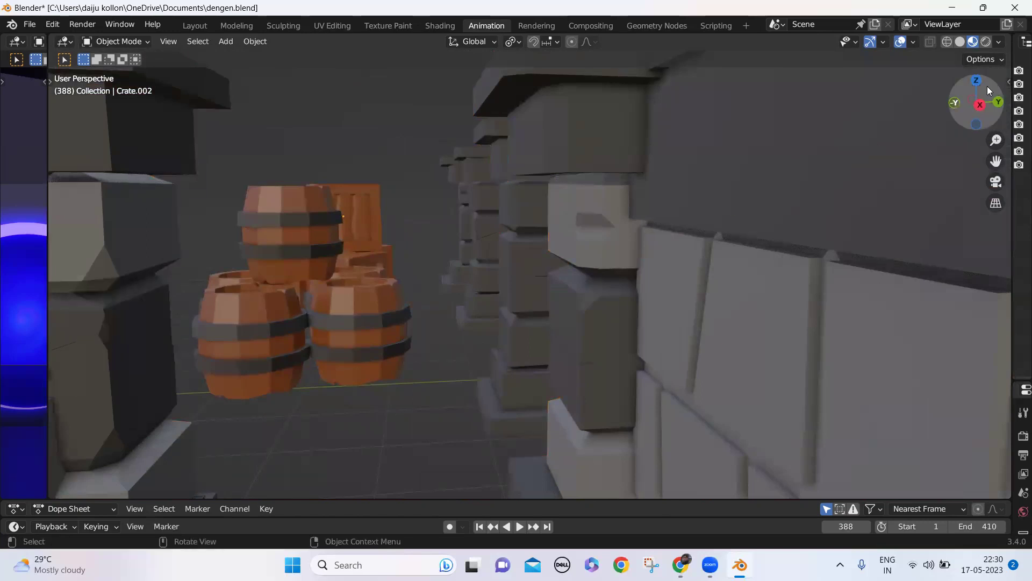
{"action": "left_click_drag", "start_coordinate": [975, 102], "coordinate": [640, 302]}
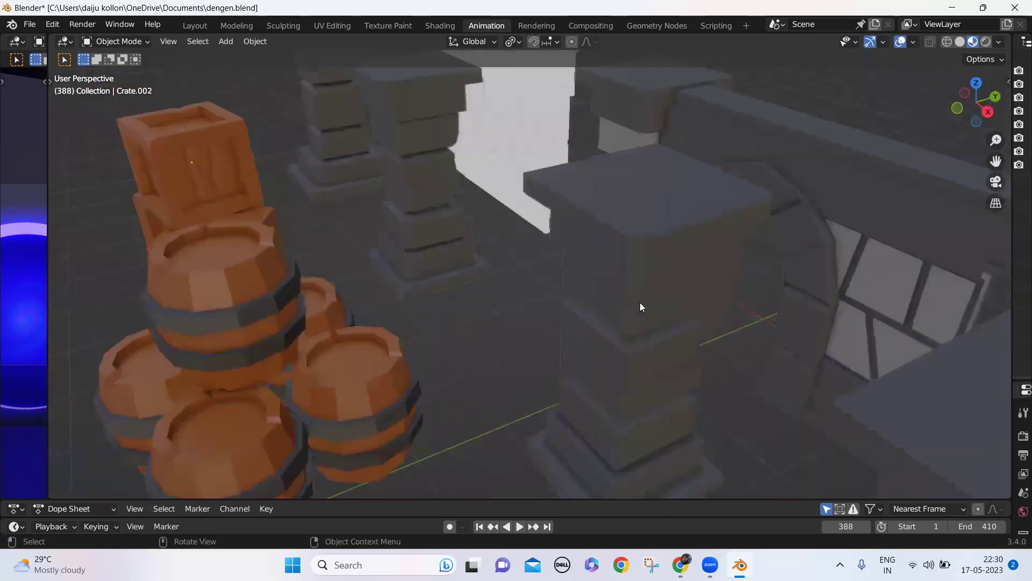
- Frame the wall torch near the crates and inspect its handle, flame and point light
{"action": "scroll", "coordinate": [640, 307], "scroll_direction": "down", "scroll_amount": 6}
{"action": "left_click", "coordinate": [635, 389]}
{"action": "key", "text": "KP_Decimal"}
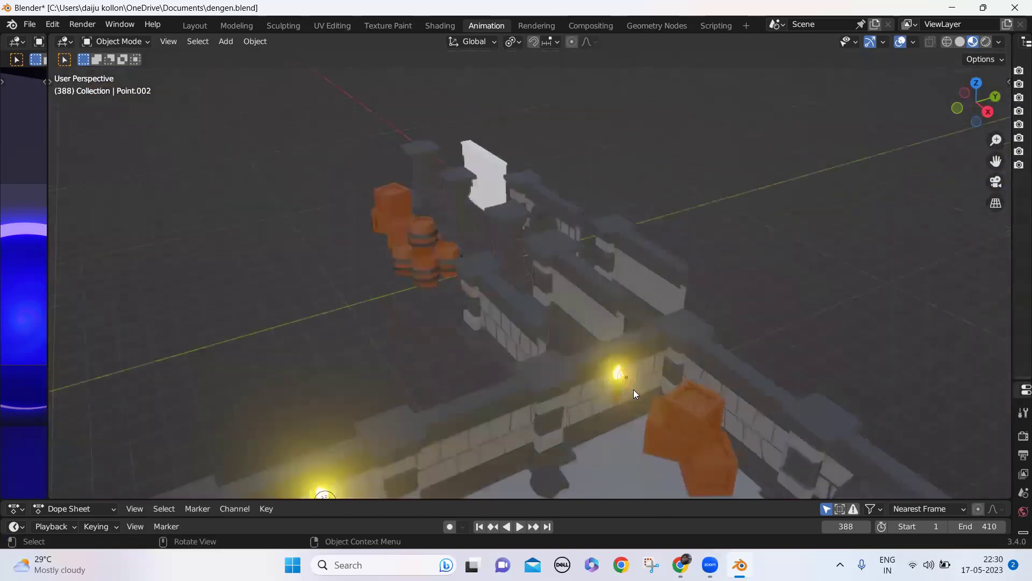
{"action": "left_click_drag", "start_coordinate": [977, 106], "coordinate": [1009, 112]}
{"action": "left_click", "coordinate": [468, 305]}
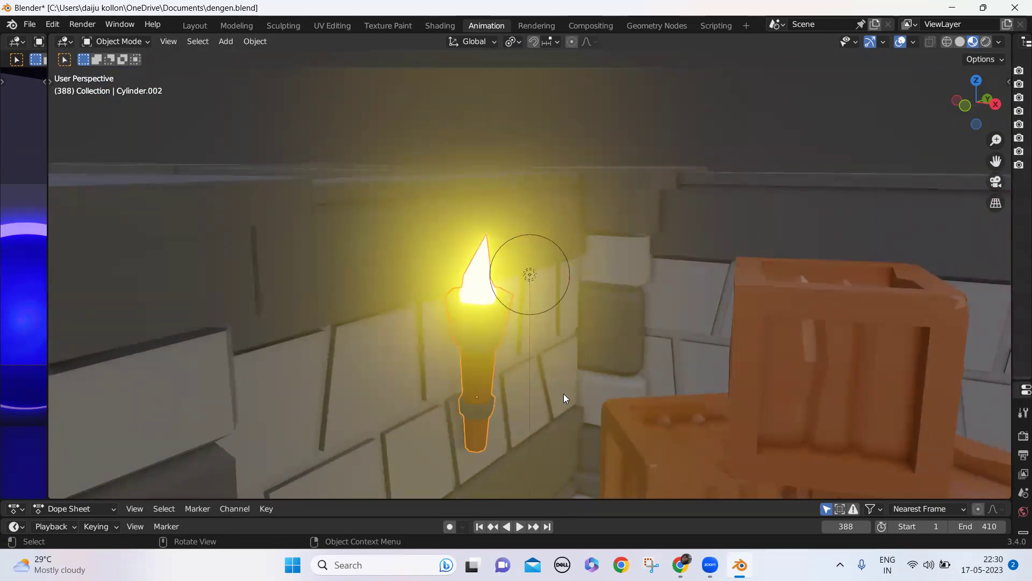
{"action": "left_click", "coordinate": [530, 275]}
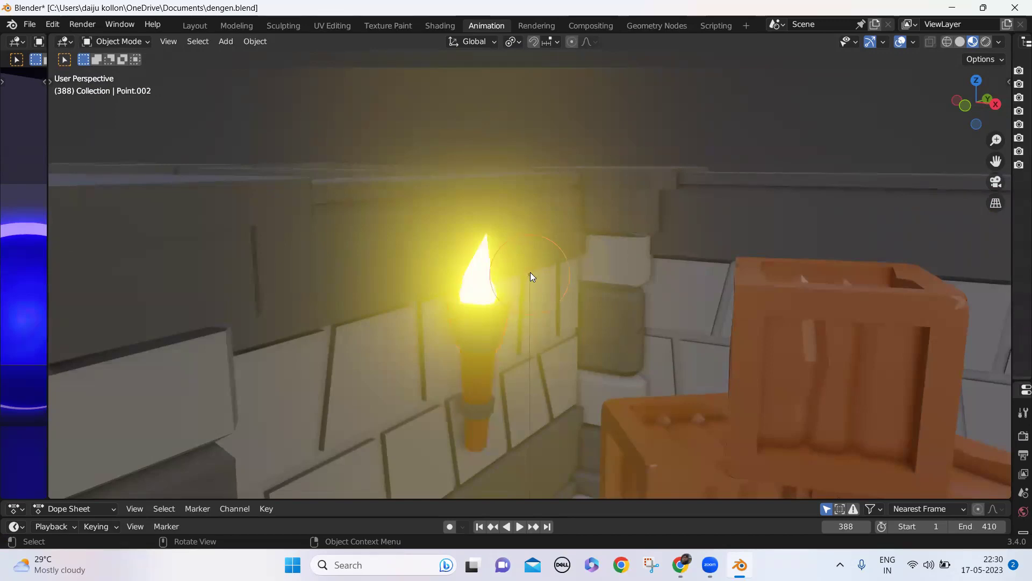
{"action": "scroll", "coordinate": [758, 313], "scroll_direction": "down", "scroll_amount": 4}
{"action": "scroll", "coordinate": [758, 313], "scroll_direction": "up", "scroll_amount": 4}
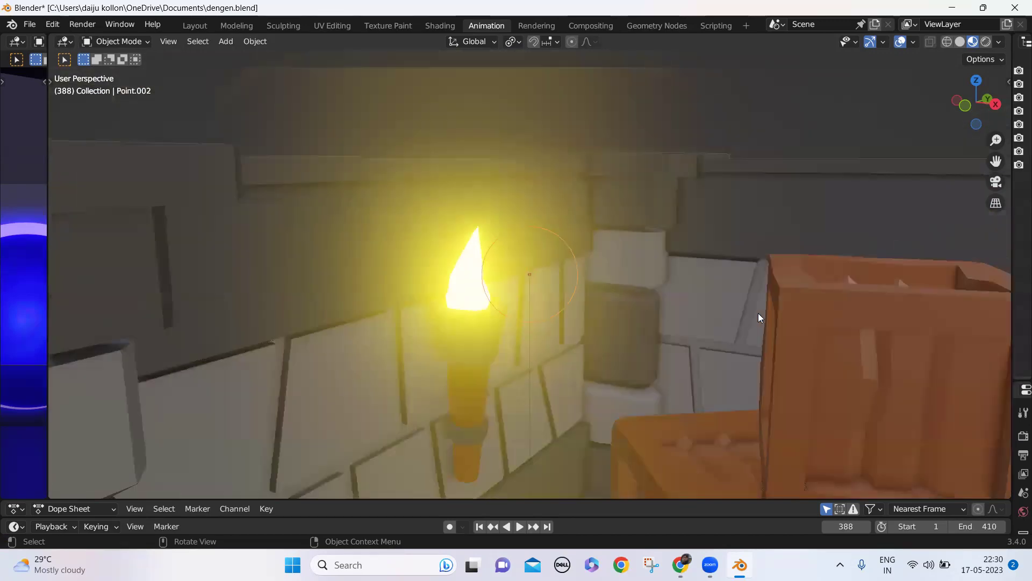
{"action": "scroll", "coordinate": [758, 313], "scroll_direction": "down", "scroll_amount": 4}
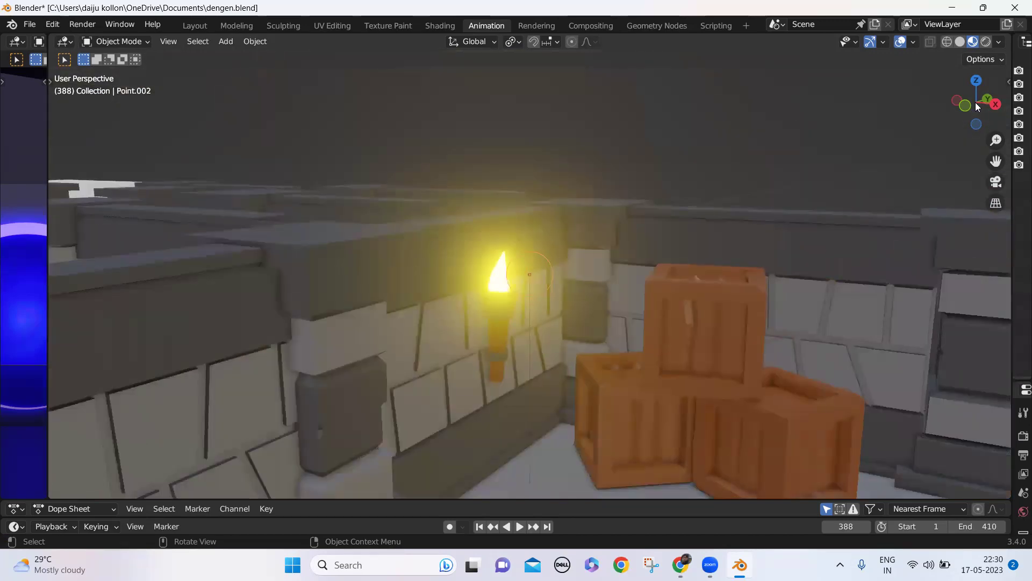
- Survey the dungeon room's floor, scattered rocks, crates and barrels, and the torch-lit corridors leading to the portal
{"action": "left_click_drag", "start_coordinate": [948, 123], "coordinate": [871, 91]}
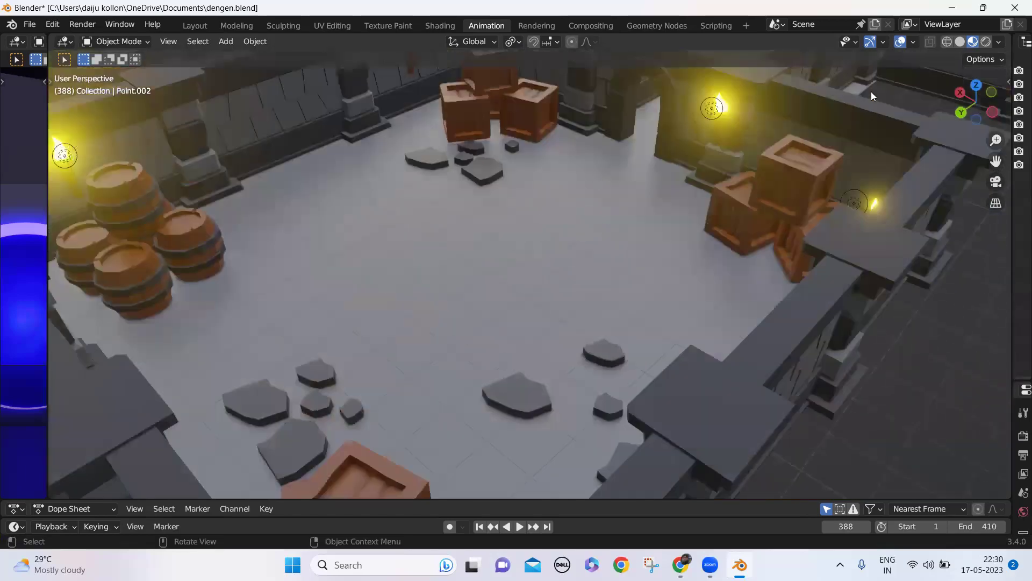
{"action": "left_click_drag", "start_coordinate": [959, 129], "coordinate": [526, 267]}
{"action": "left_click", "coordinate": [528, 265]}
{"action": "left_click", "coordinate": [626, 219]}
{"action": "left_click", "coordinate": [683, 267]}
{"action": "left_click", "coordinate": [634, 239]}
{"action": "left_click", "coordinate": [533, 150]}
{"action": "left_click", "coordinate": [681, 114]}
{"action": "left_click_drag", "start_coordinate": [988, 158], "coordinate": [846, 480]}
{"action": "left_click_drag", "start_coordinate": [959, 116], "coordinate": [669, 132]}
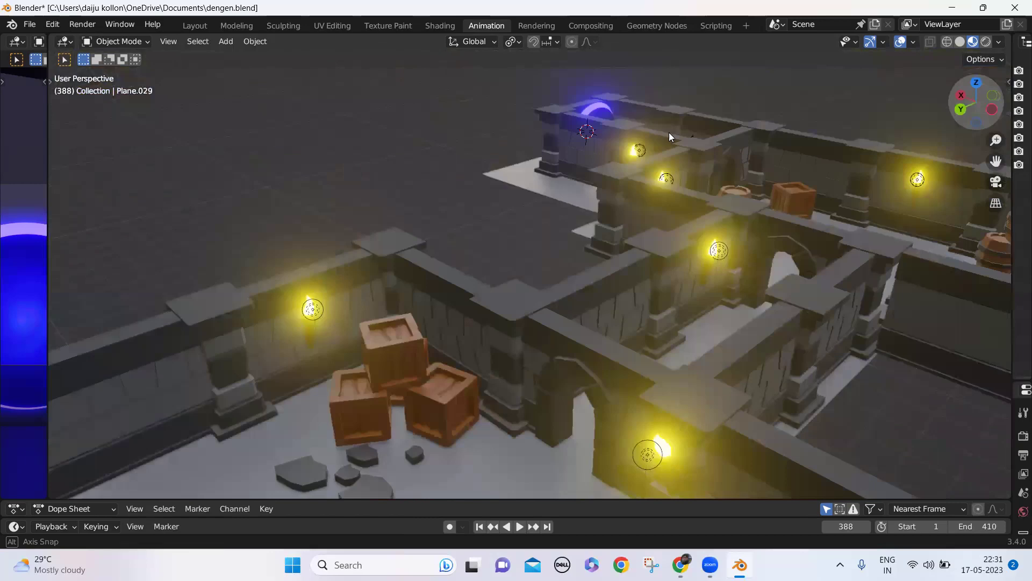
- Frame the blue portal and inspect its swirl disc, glowing ring and the arch wall behind it
{"action": "left_click", "coordinate": [599, 115]}
{"action": "key", "text": "KP_Decimal"}
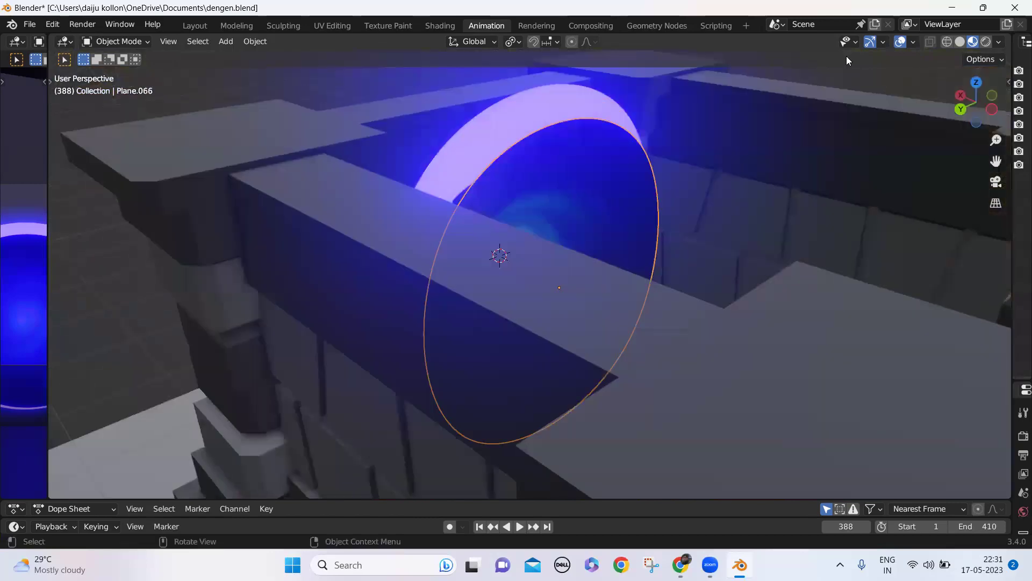
{"action": "left_click_drag", "start_coordinate": [987, 108], "coordinate": [922, 109]}
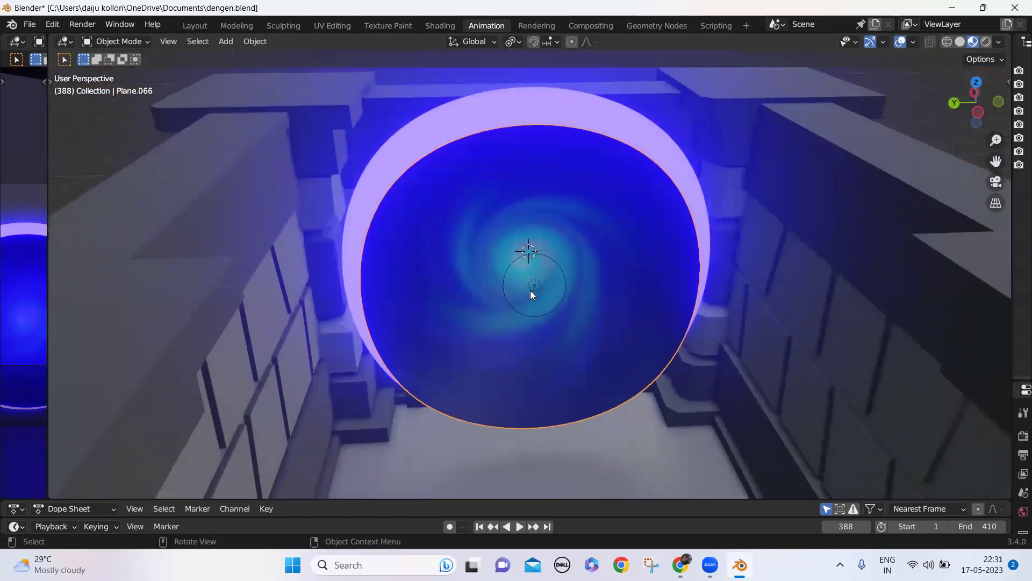
{"action": "left_click", "coordinate": [562, 100]}
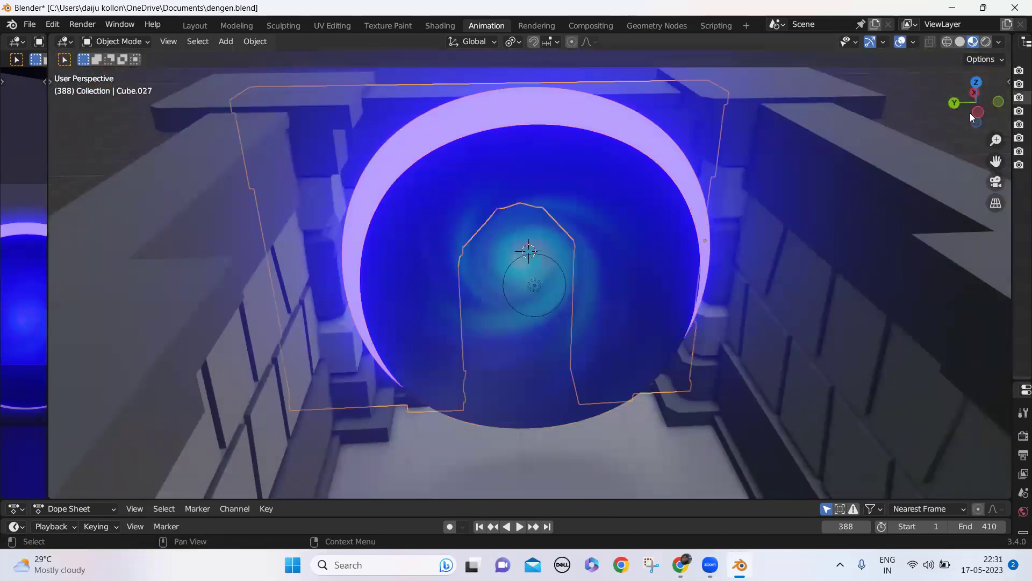
{"action": "left_click_drag", "start_coordinate": [977, 120], "coordinate": [649, 206]}
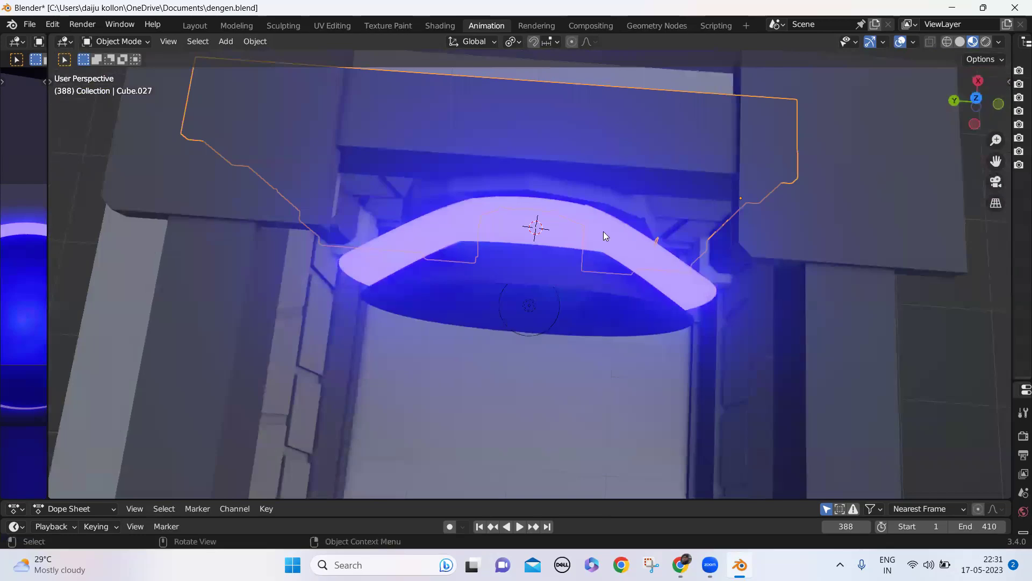
{"action": "left_click", "coordinate": [585, 246]}
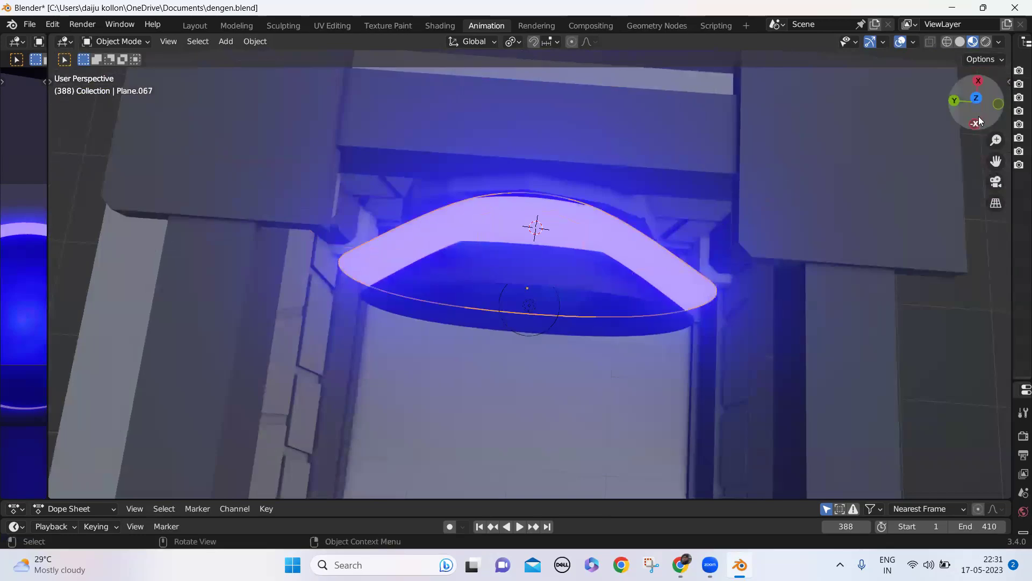
{"action": "left_click_drag", "start_coordinate": [974, 102], "coordinate": [982, 45]}
{"action": "left_click", "coordinate": [620, 253]}
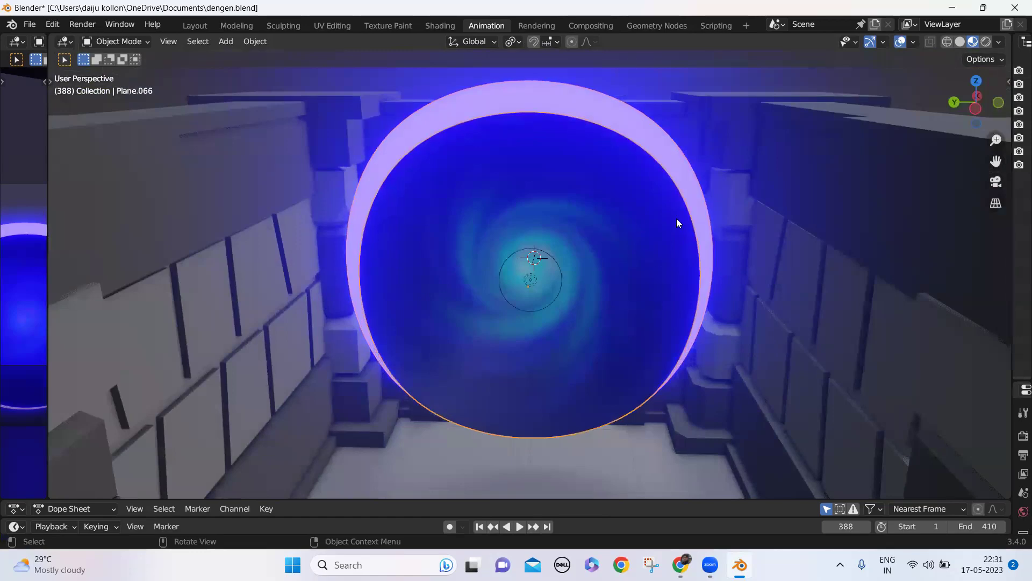
- Inspect the centre of the portal's swirl texture up close and select the point light in front of it
{"action": "left_click_drag", "start_coordinate": [972, 114], "coordinate": [973, 96]}
{"action": "scroll", "coordinate": [744, 230], "scroll_direction": "down", "scroll_amount": 2}
{"action": "scroll", "coordinate": [744, 235], "scroll_direction": "up", "scroll_amount": 6}
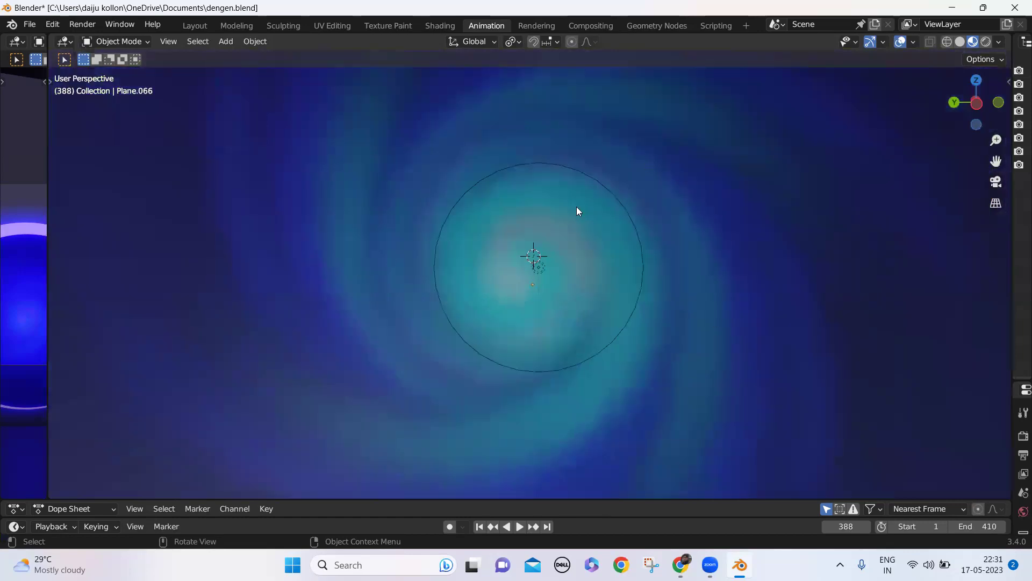
{"action": "scroll", "coordinate": [598, 270], "scroll_direction": "down", "scroll_amount": 5}
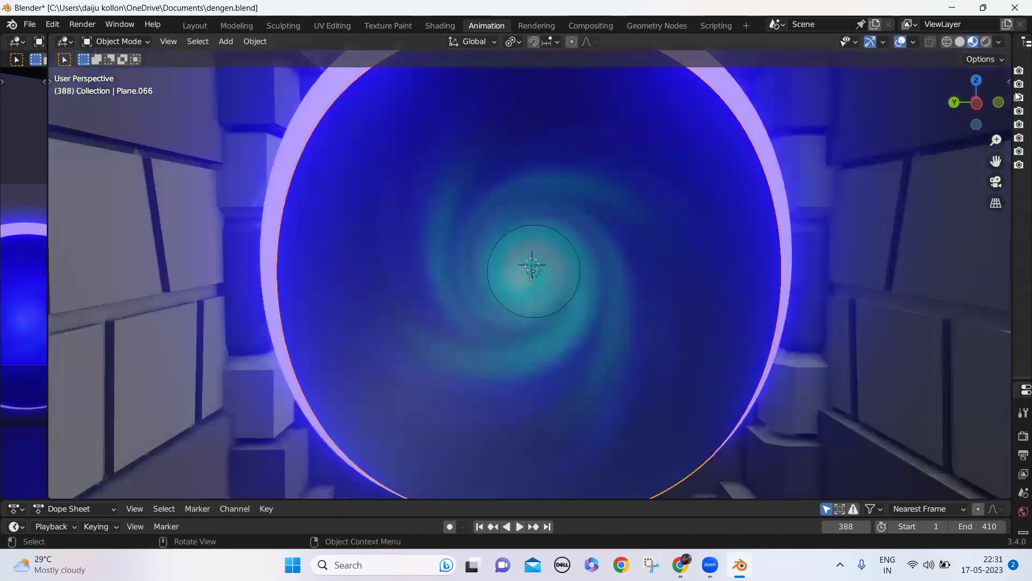
{"action": "mouse_move", "coordinate": [973, 105]}
{"action": "left_mouse_down"}
{"action": "mouse_move", "coordinate": [996, 124]}
{"action": "mouse_move", "coordinate": [982, 115]}
{"action": "left_mouse_up"}
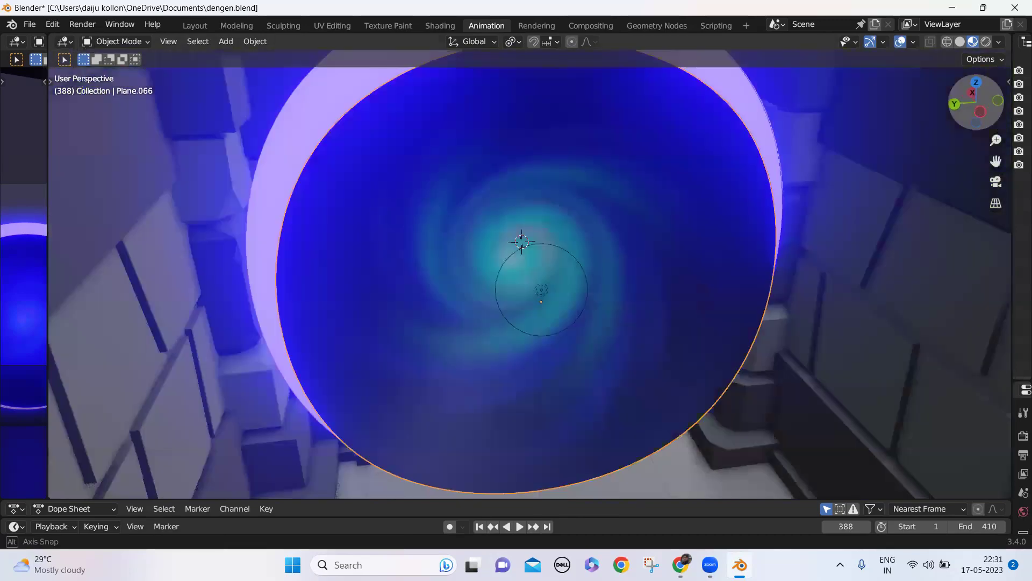
{"action": "left_click", "coordinate": [542, 291]}
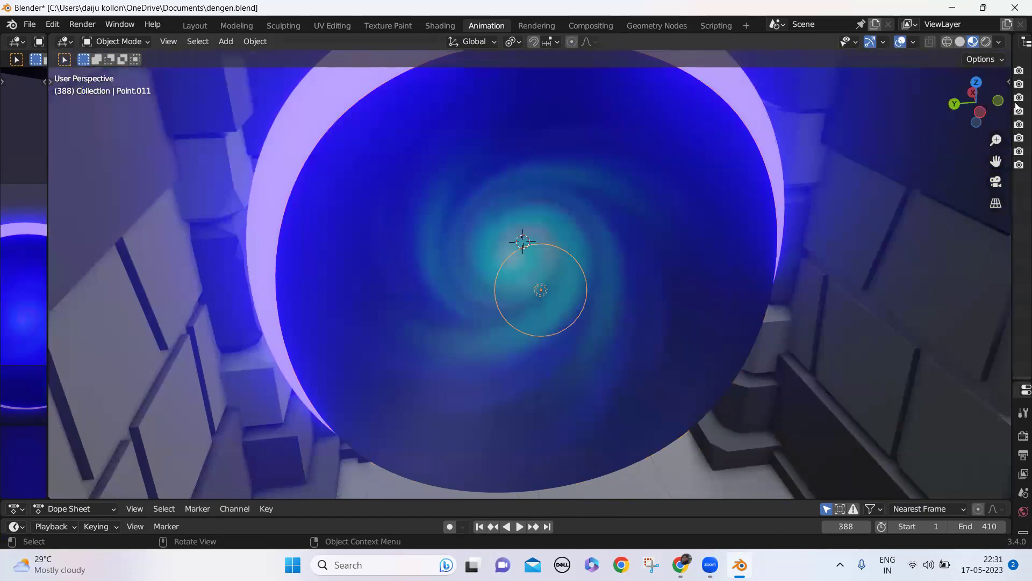
- Widen the camera view so that it takes up about two thirds of the workspace beside the scene view
{"action": "left_click_drag", "start_coordinate": [46, 350], "coordinate": [413, 373]}
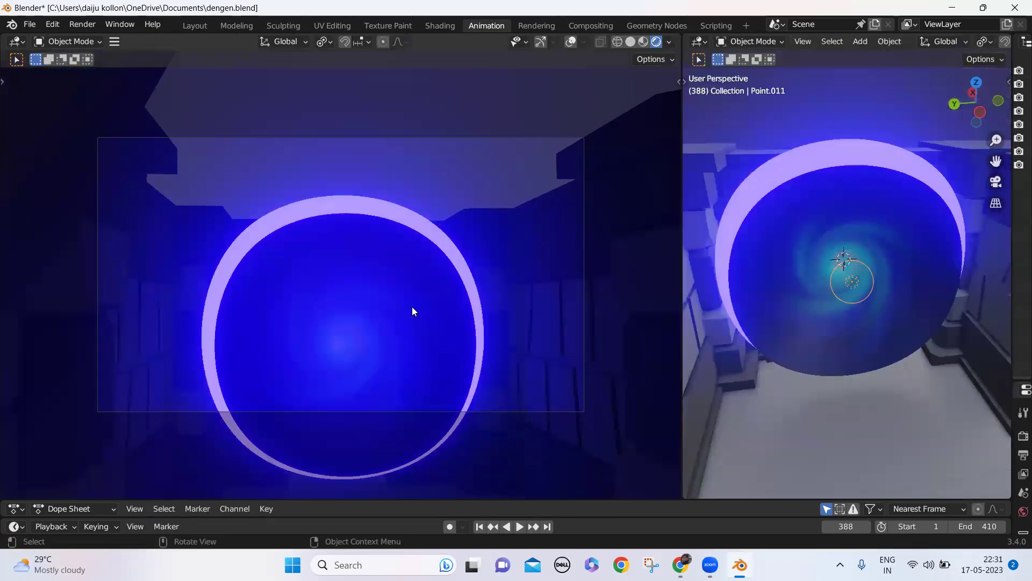